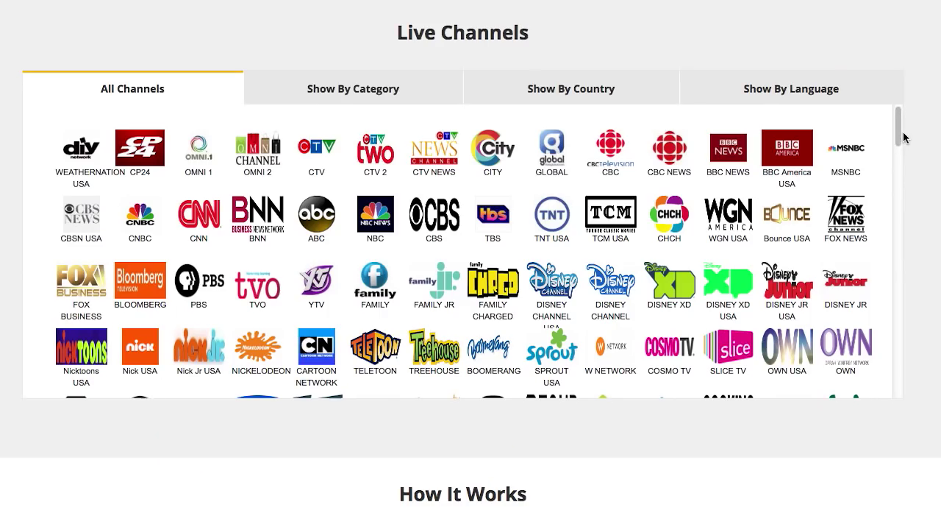
Scroll through the SET TV Live Channels grid showing CNN, ABC and FOX NEWS
drag(900, 127, 903, 412)
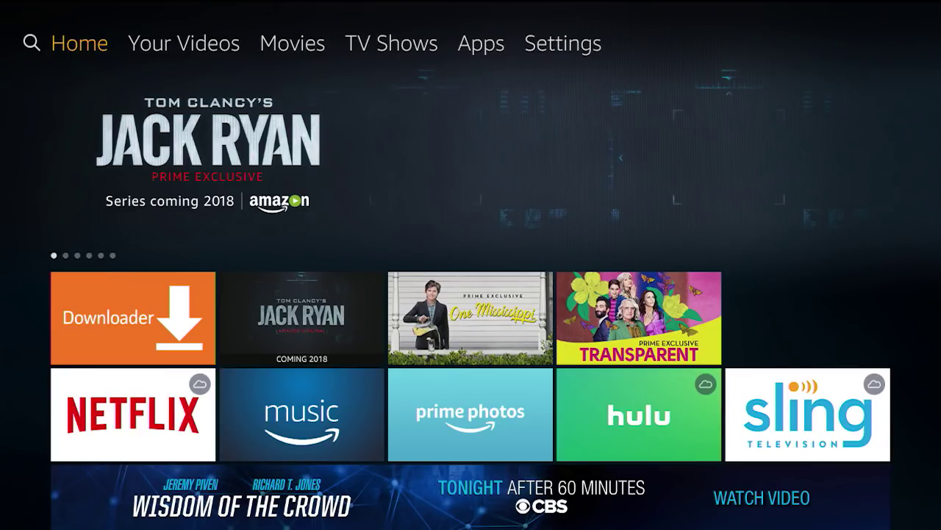
Turn on Apps from Unknown Sources in Settings > Device > Developer options, then back out to Settings
key(Right)
key(Right)
key(Right)
key(Right)
key(Right)
key(Down)
key(Right)
key(Right)
key(Right)
key(Right)
key(Right)
key(Right)
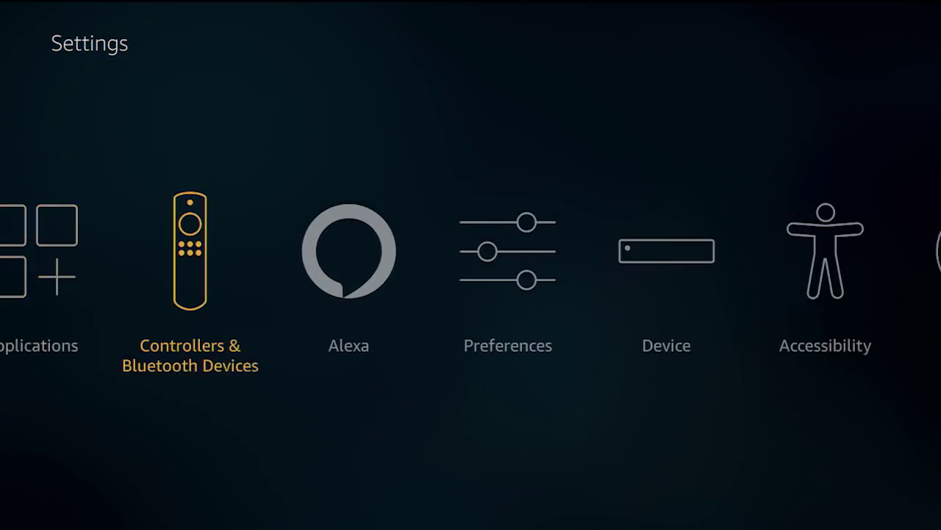
key(Right)
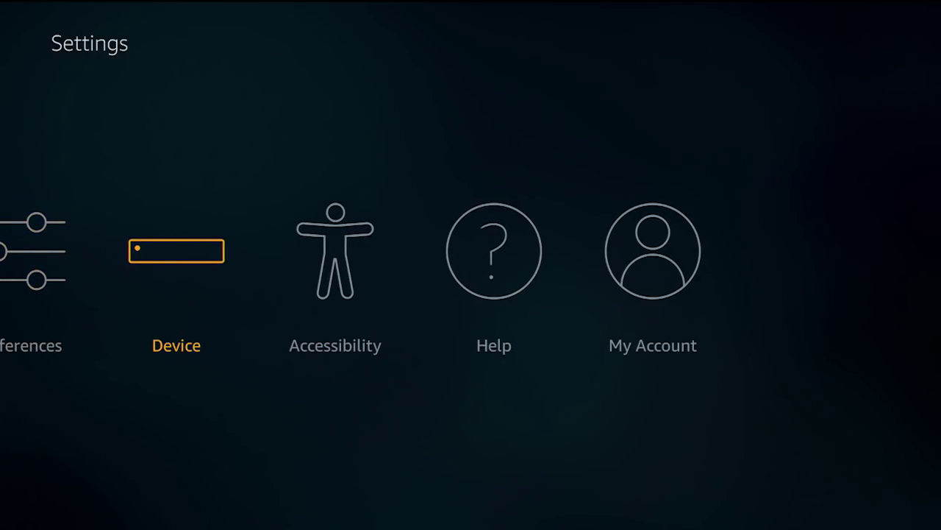
key(Return)
key(Down)
key(Return)
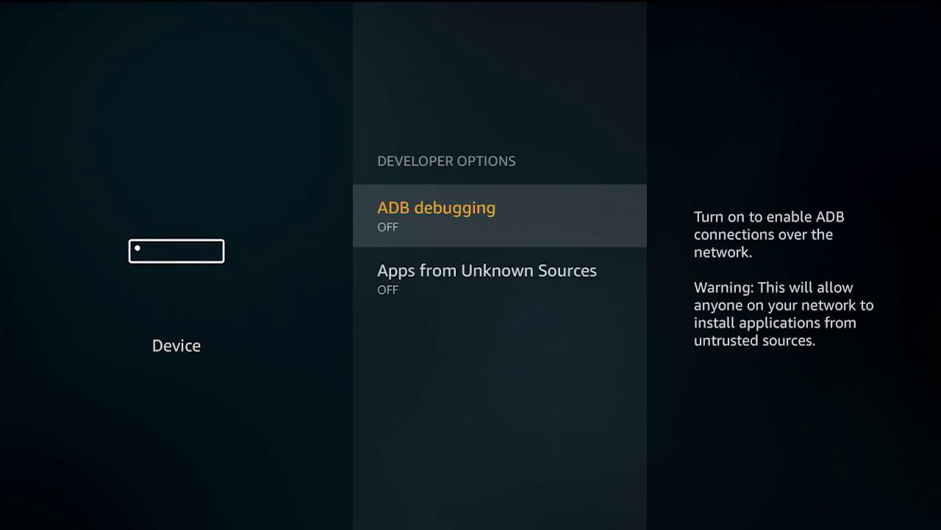
key(Down)
key(Return)
key(Return)
key(Up)
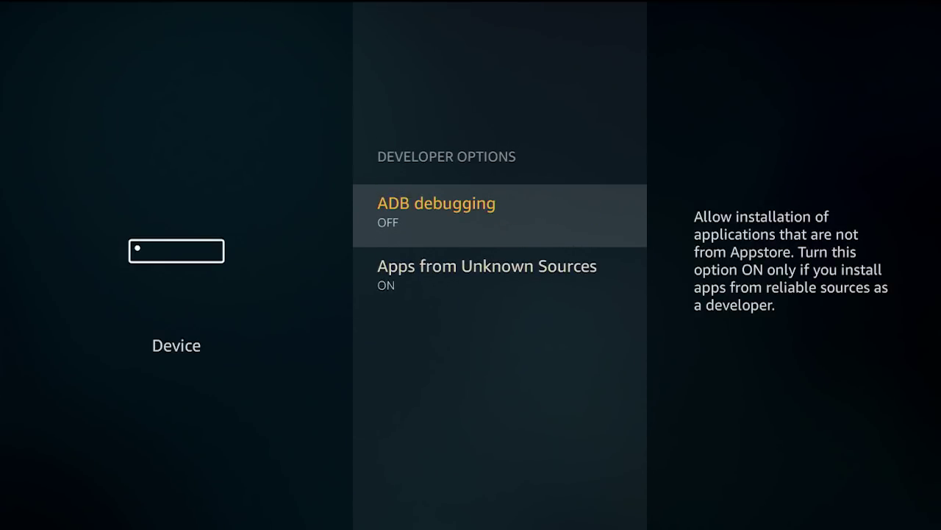
key(Escape)
key(Escape)
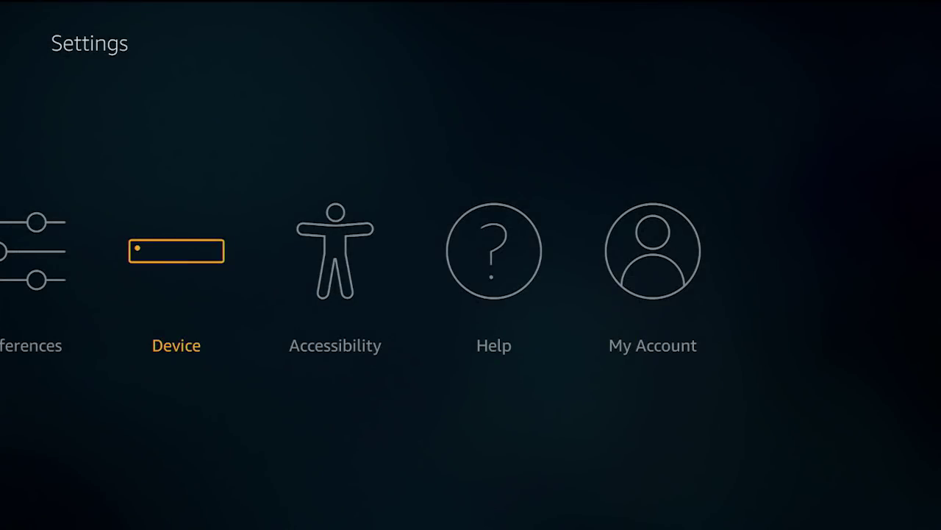
key(Escape)
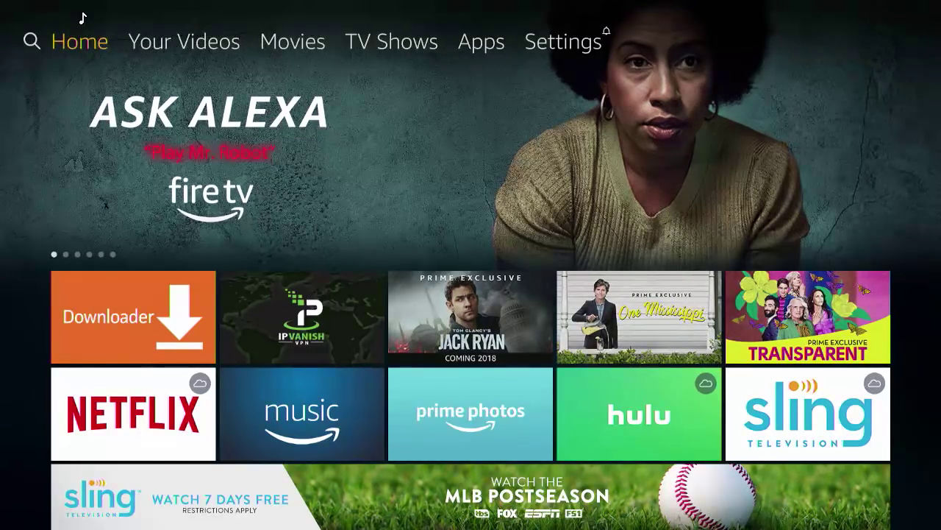
key(Left)
text(Downl)
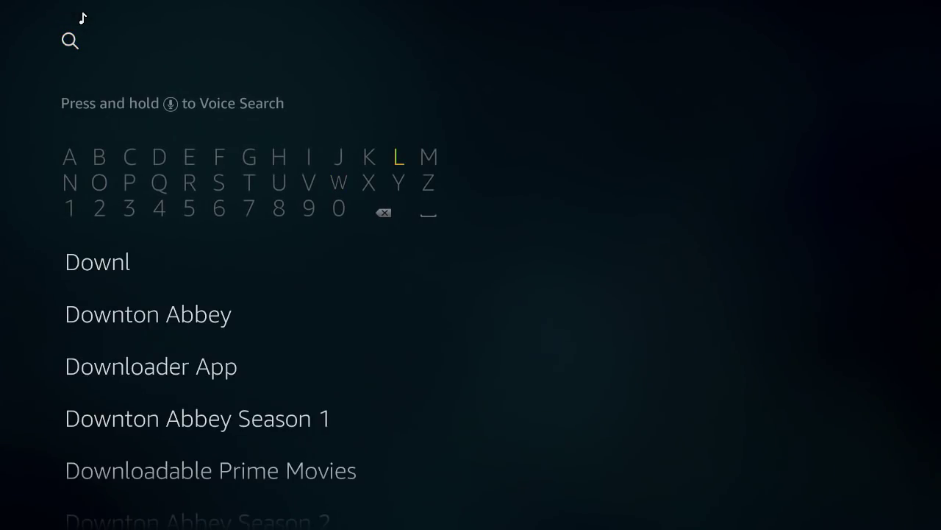
key(Down)
key(Down)
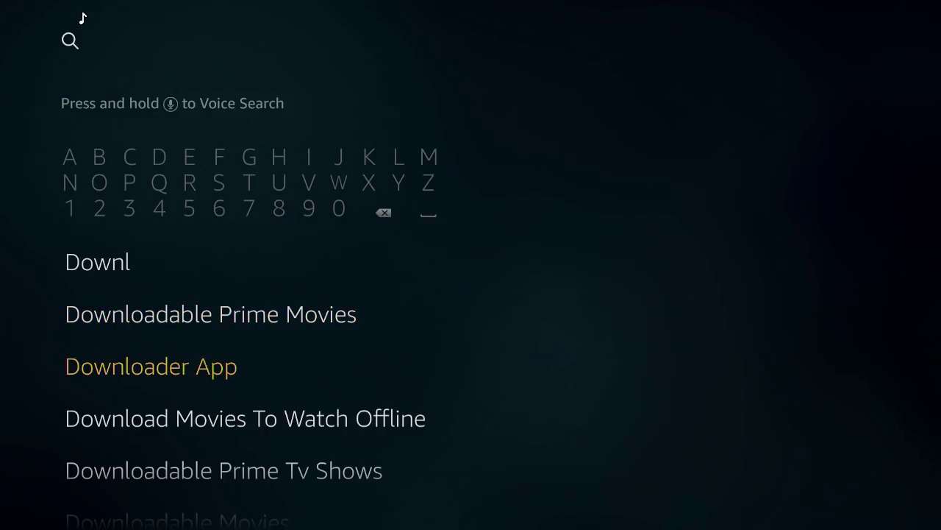
key(Return)
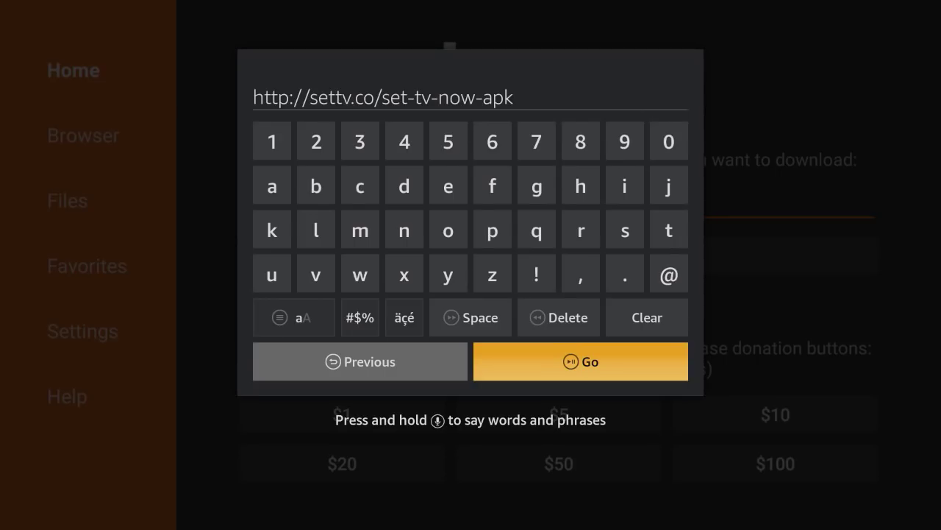
key(Return)
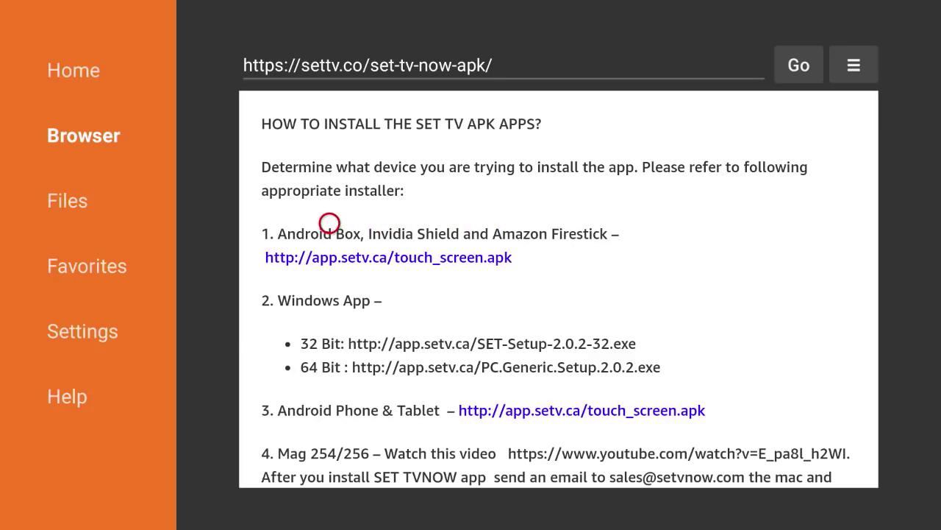
Download the Firestick touch_screen.apk and install SET TV 1.1.120
click(340, 272)
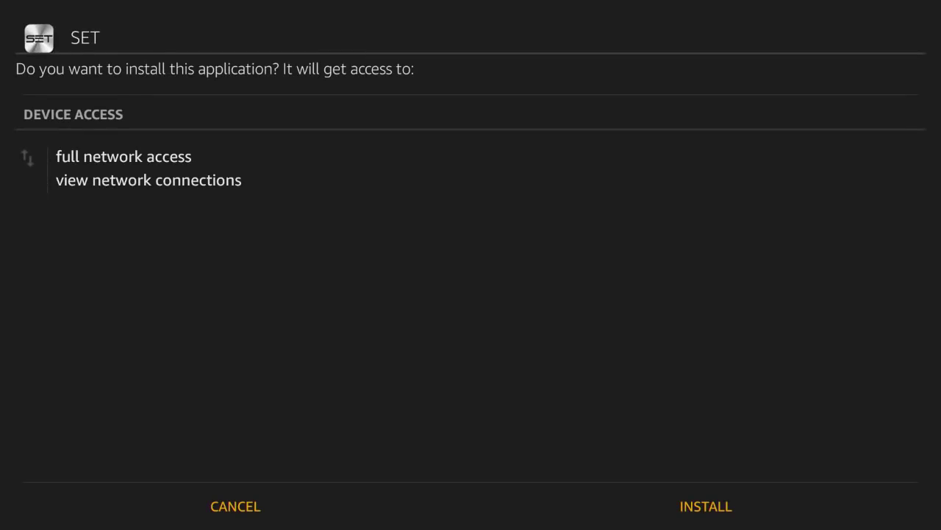
key(Right)
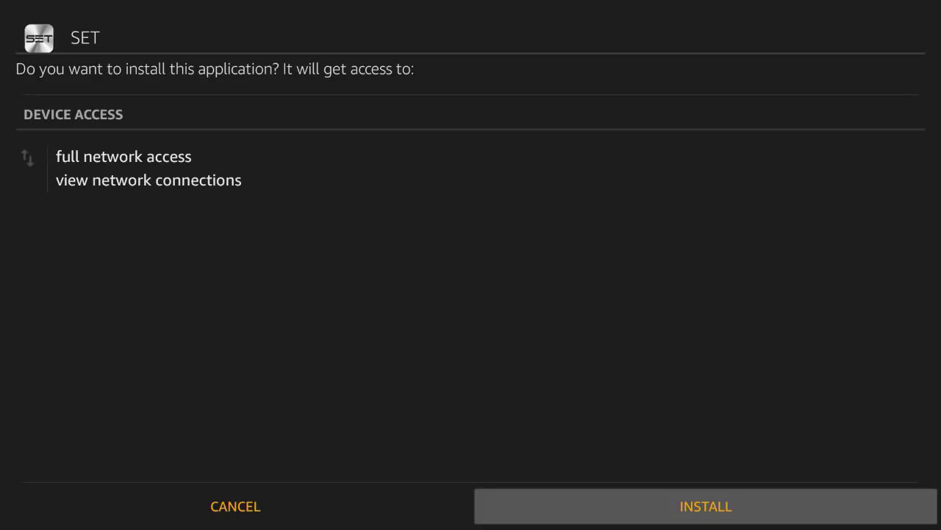
key(Return)
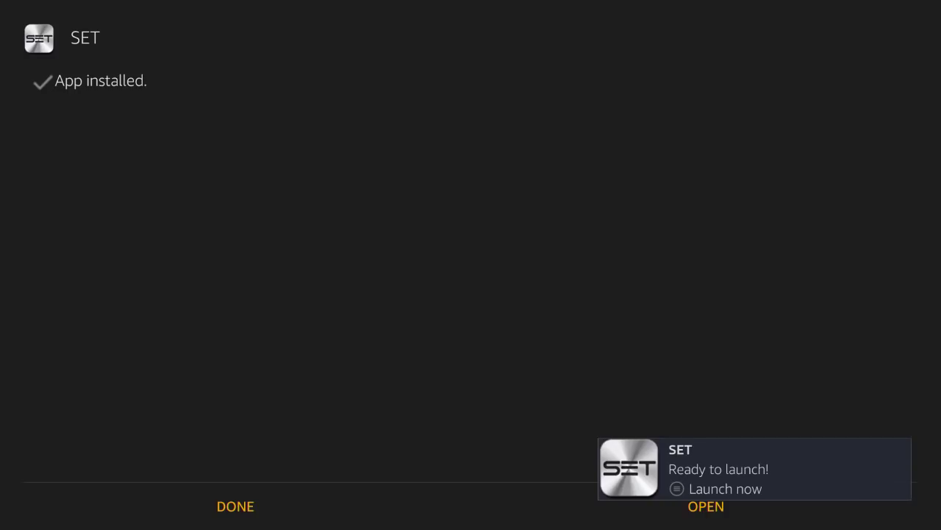
key(Right)
Launch the SET app and choose I HAVE CODE to enter an access code
key(Return)
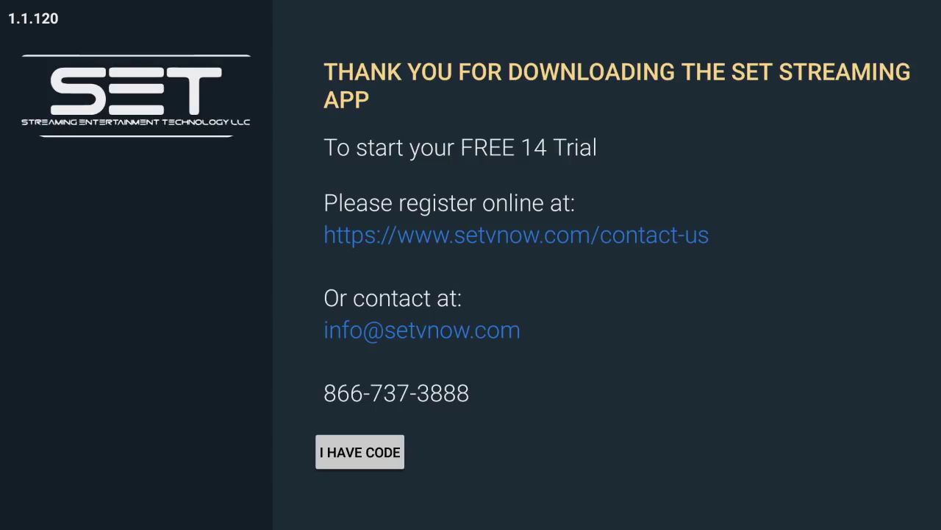
key(Return)
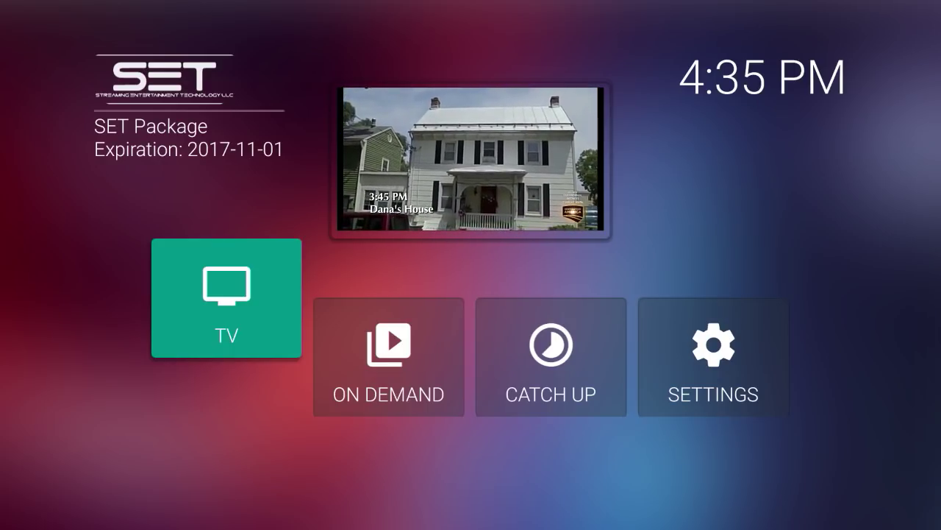
Watch SET live TV, go up one channel from Destination America, then return Home
key(Return)
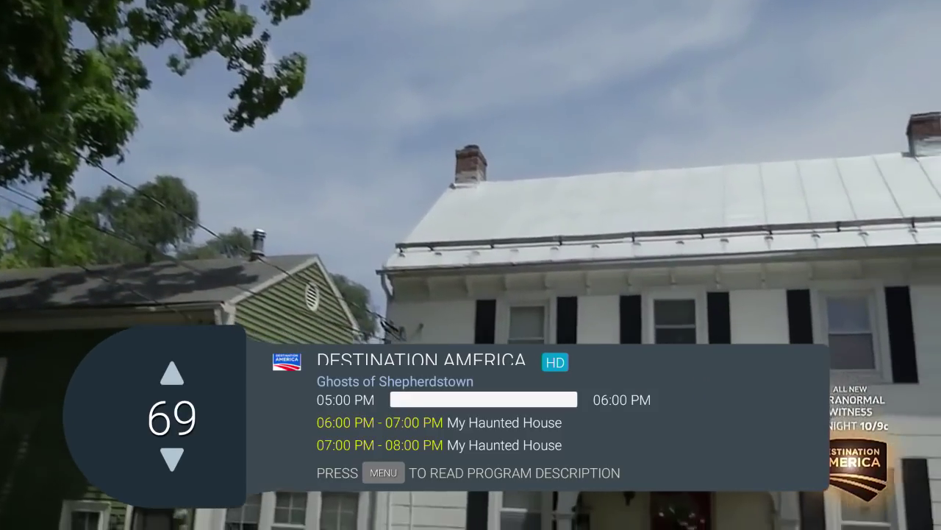
key(Up)
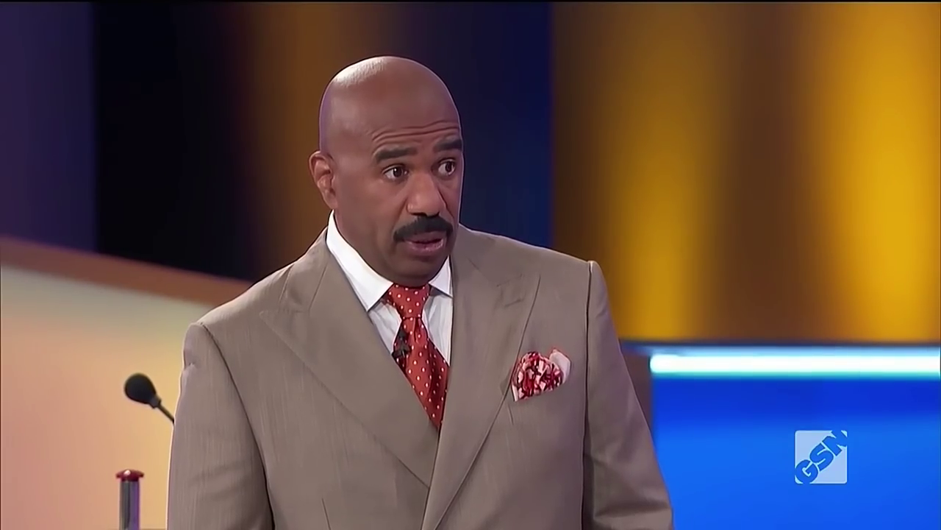
key(Home)
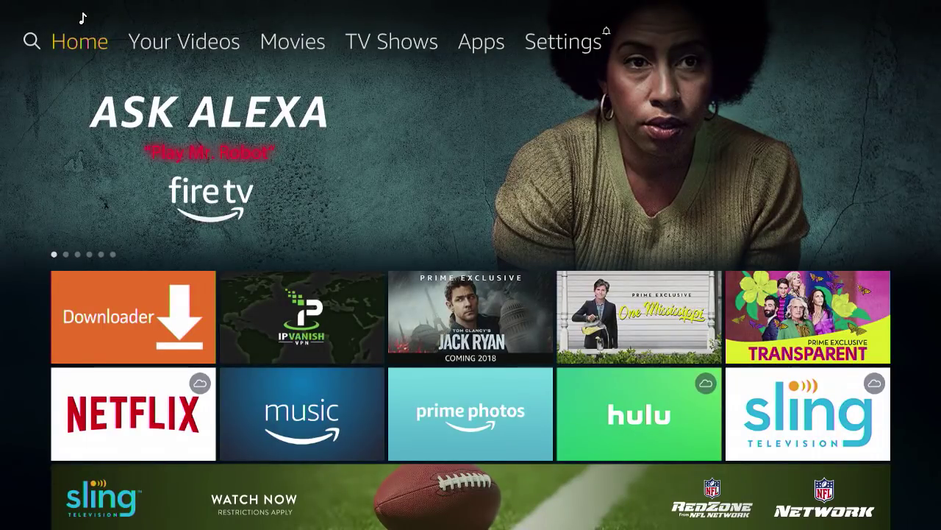
Launch SET from Settings > Applications > Manage Installed Applications
key(Right)
key(Right)
key(Right)
key(Right)
key(Right)
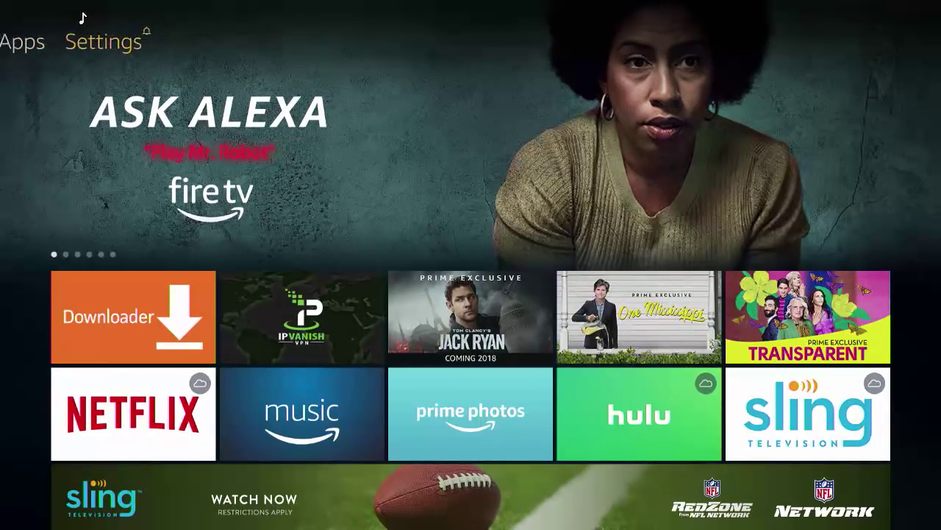
key(Down)
key(Right)
key(Right)
key(Right)
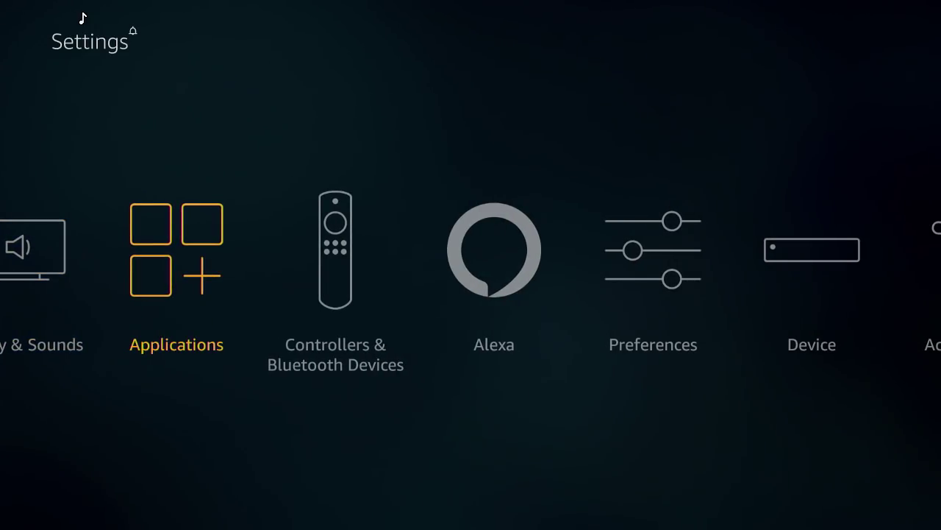
key(Return)
key(Down)
key(Down)
key(Down)
key(Down)
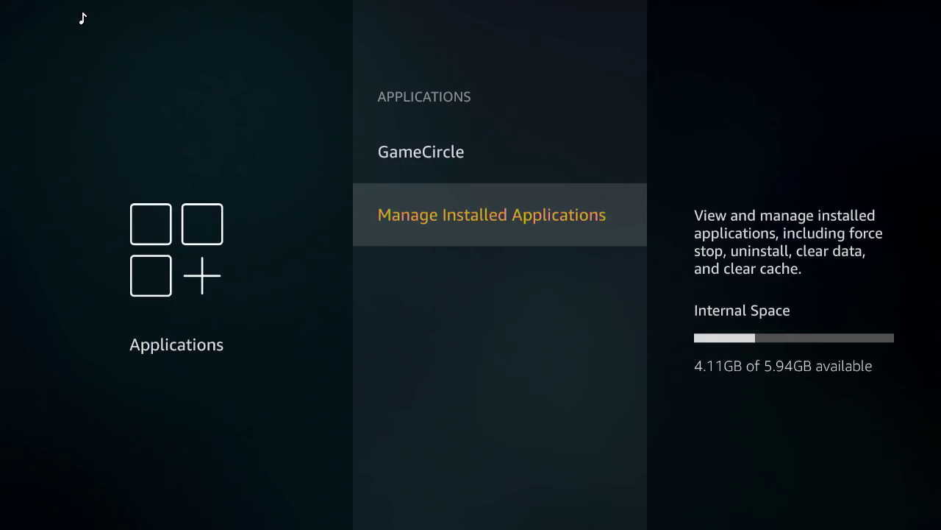
key(Return)
key(Down)
key(Down)
key(Down)
key(Down)
key(Down)
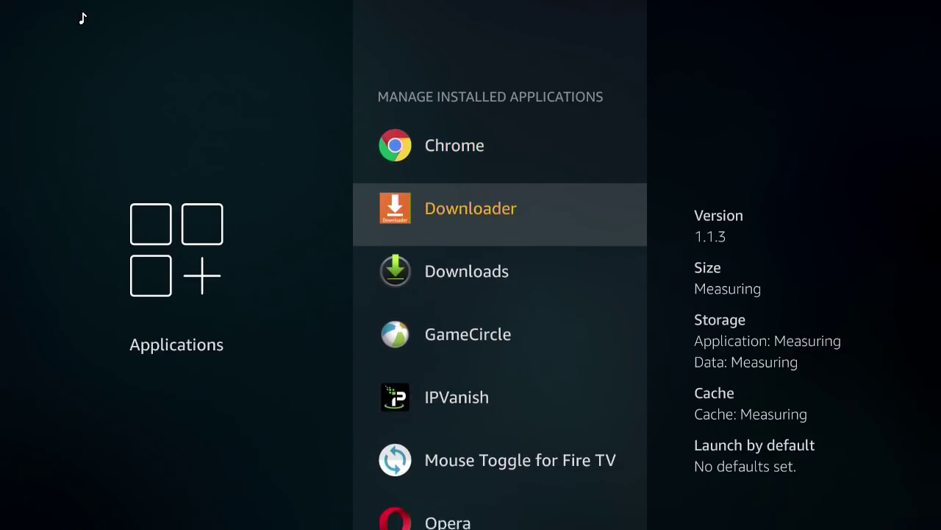
key(Down)
key(Down)
key(Down)
key(Down)
key(Down)
key(Down)
key(Down)
key(Return)
key(Return)
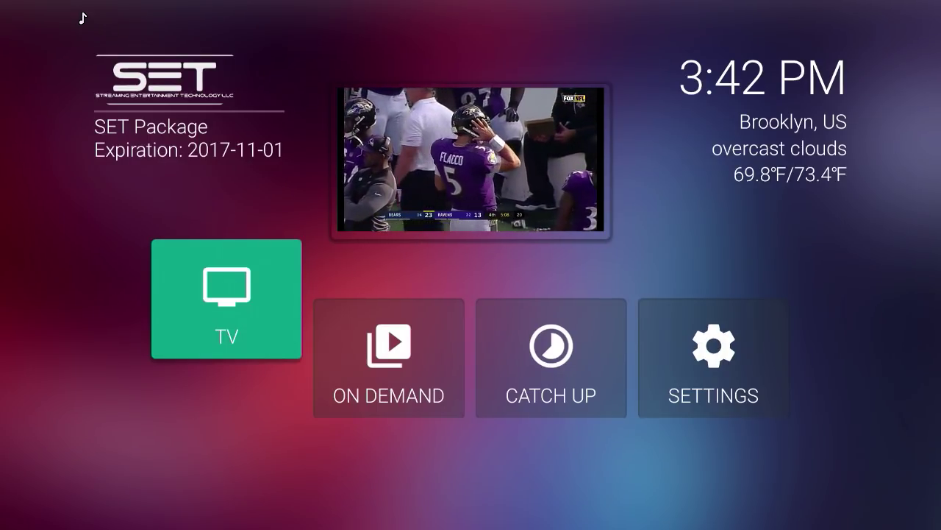
Start SET live TV and go up from channel 292 through NFL 02–NFL 08 to channel 299
key(Return)
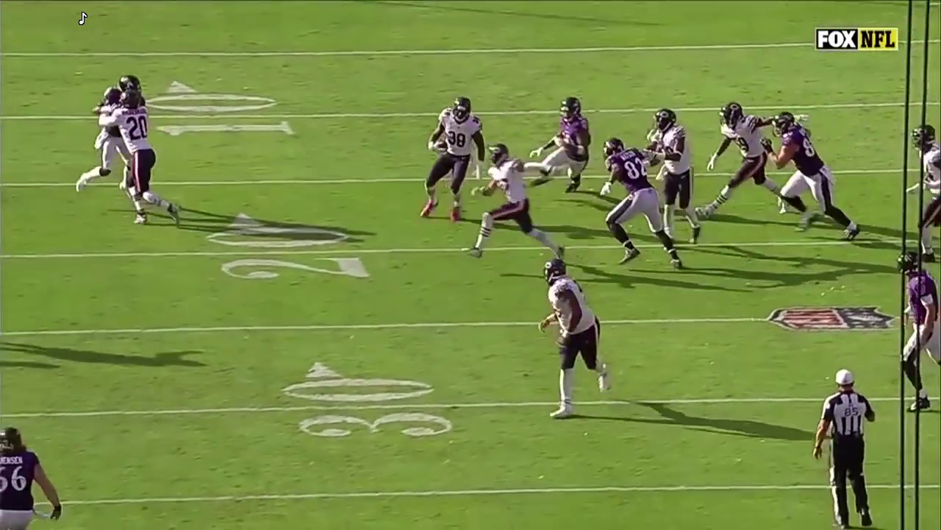
key(Up)
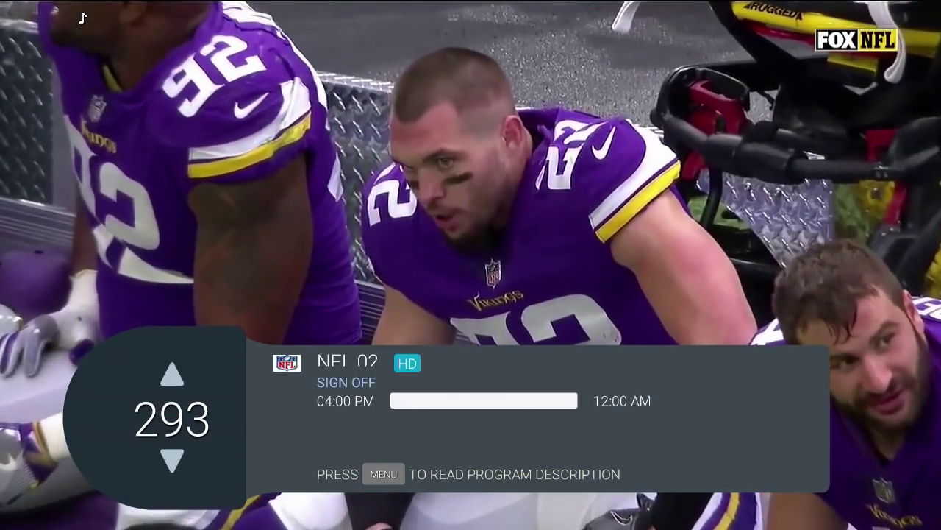
key(Up)
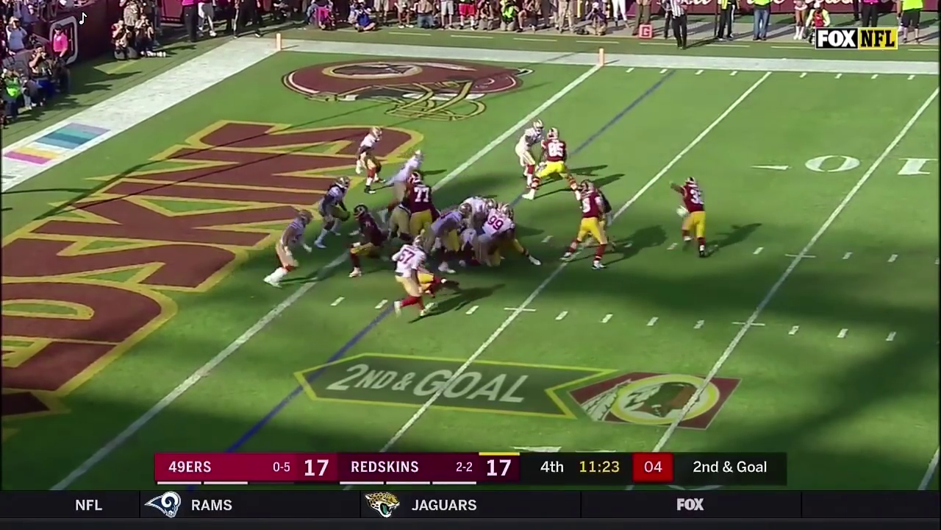
key(Up)
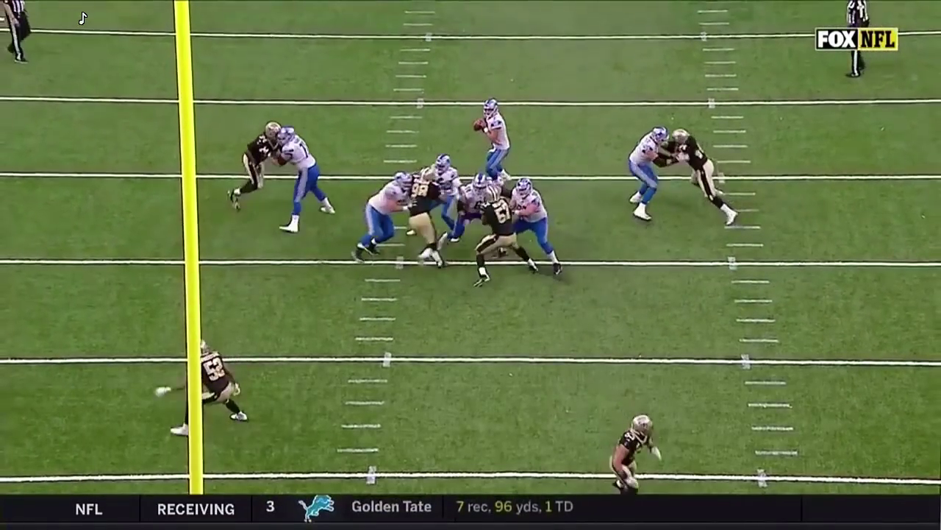
key(Up)
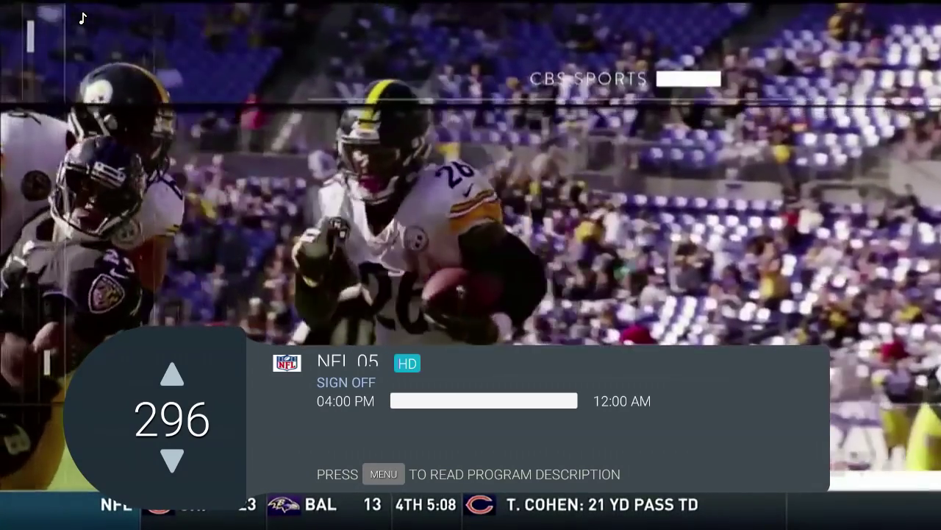
key(Up)
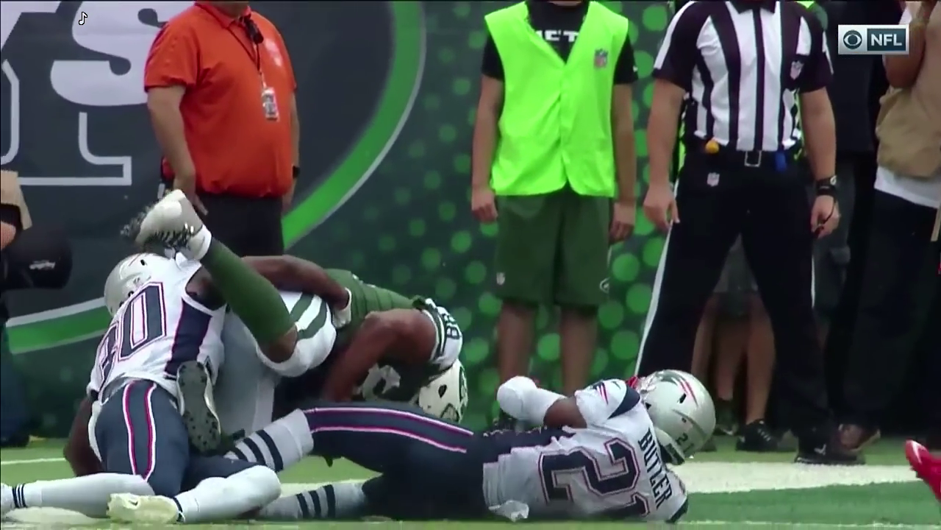
key(Up)
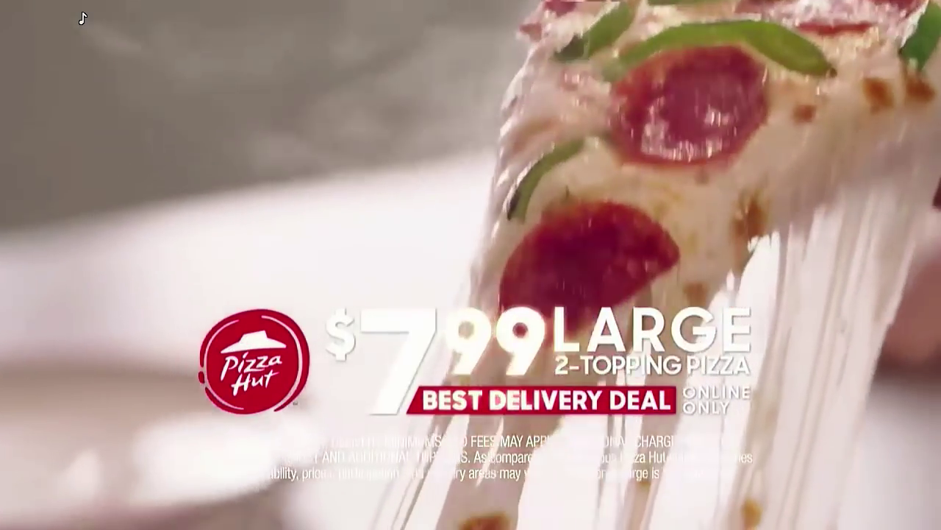
key(Up)
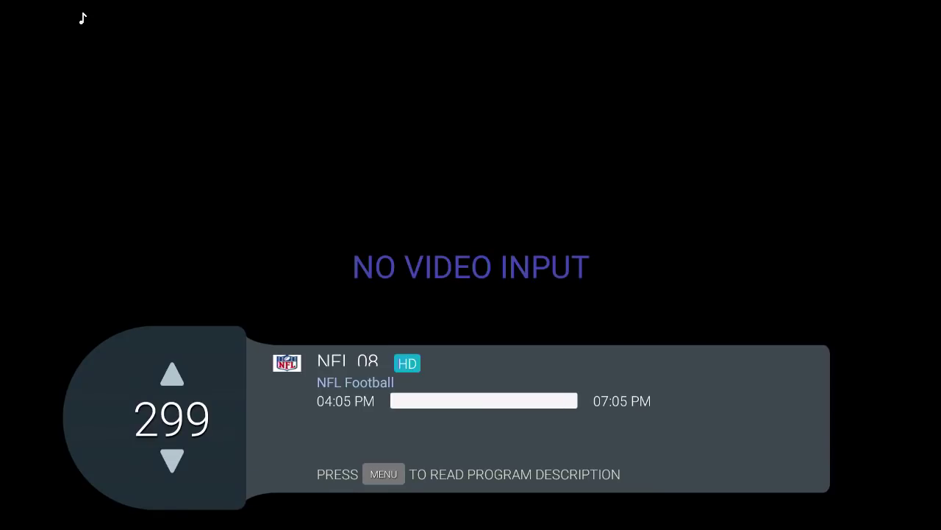